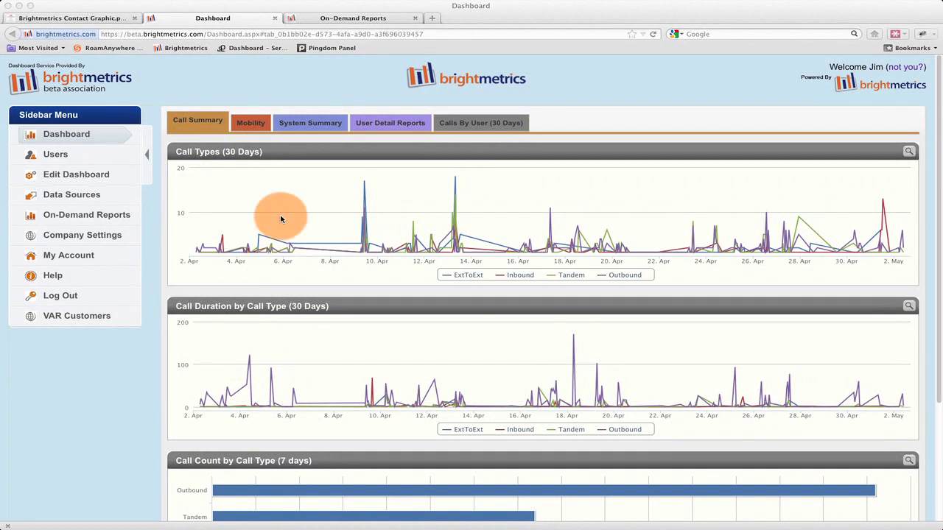
Enter dashboard edit mode, collapse the sidebar, and show the System Summary tab's charts.
{"action": "left_click", "coordinate": [98, 179]}
{"action": "left_click", "coordinate": [98, 179]}
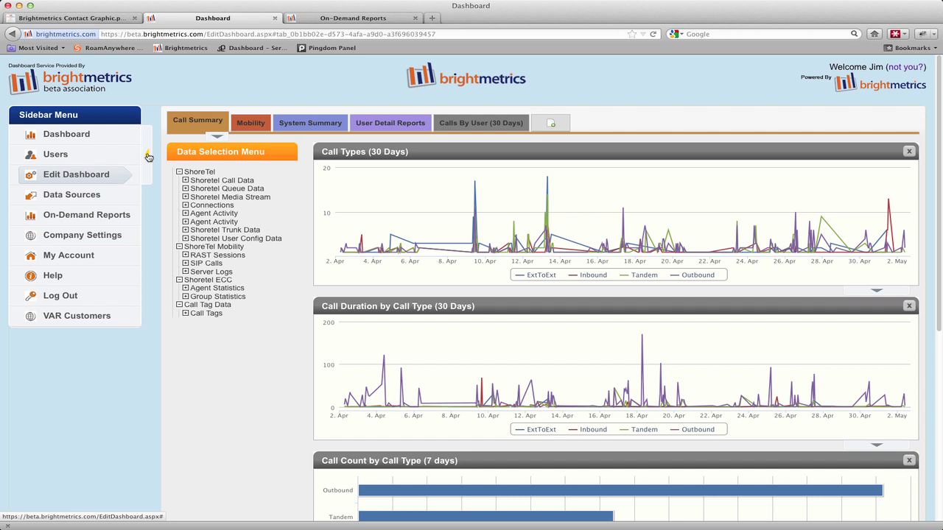
{"action": "left_click", "coordinate": [147, 157]}
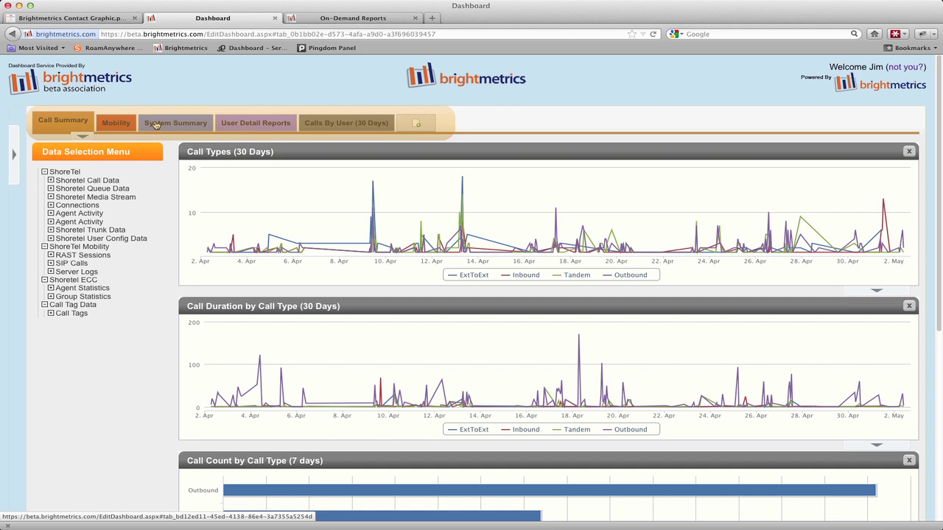
{"action": "left_click", "coordinate": [156, 124]}
{"action": "mouse_move", "coordinate": [176, 138]}
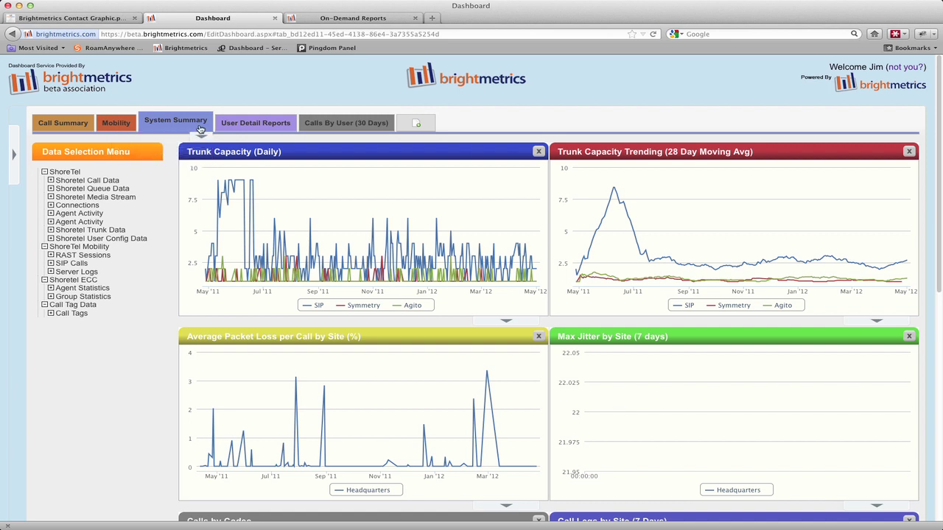
Start a new tab using the Call Summary by User template.
{"action": "left_click", "coordinate": [417, 125]}
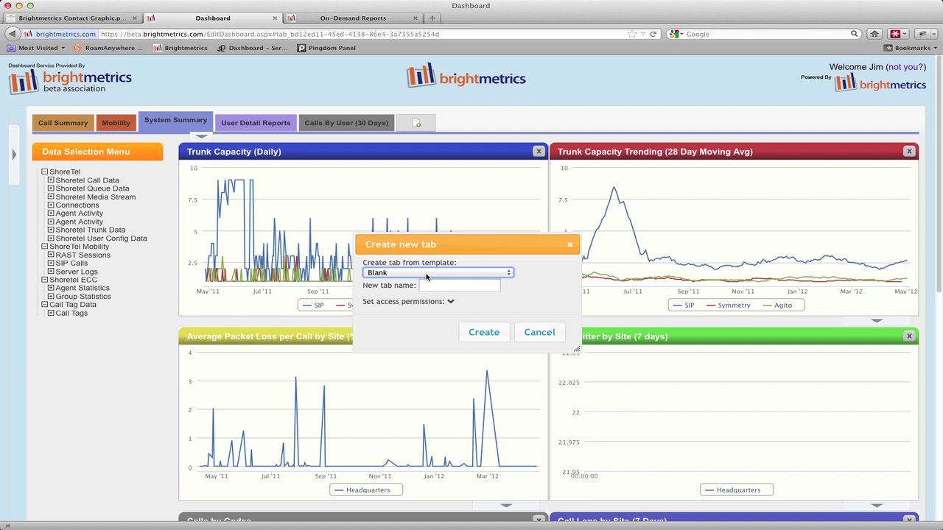
{"action": "left_click", "coordinate": [509, 273]}
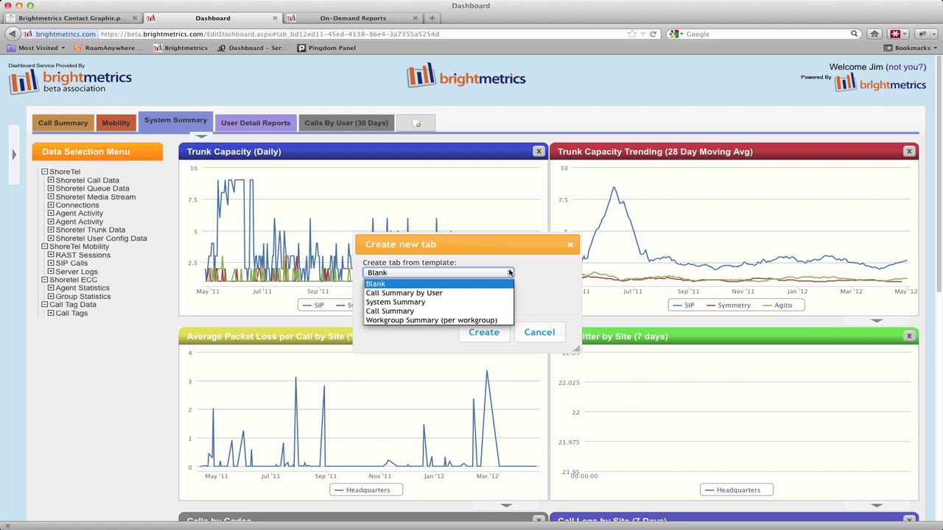
{"action": "left_click", "coordinate": [440, 293]}
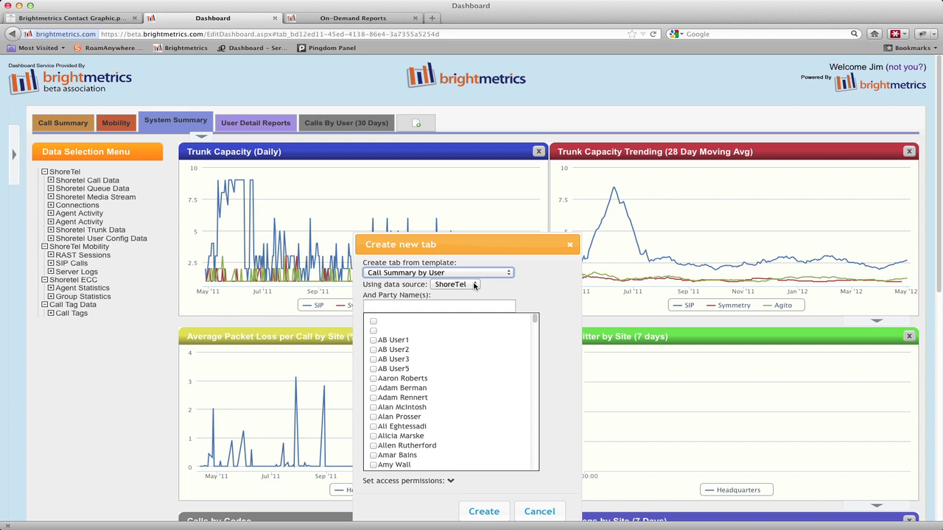
Add two users to Party Name(s) by accepting each name suggestion.
{"action": "left_click", "coordinate": [440, 308]}
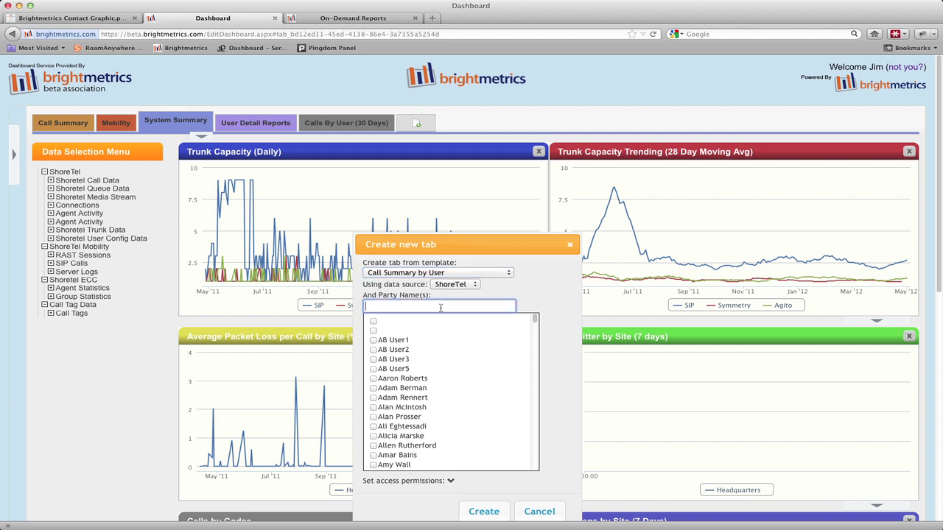
{"action": "type", "text": "Jim Le"}
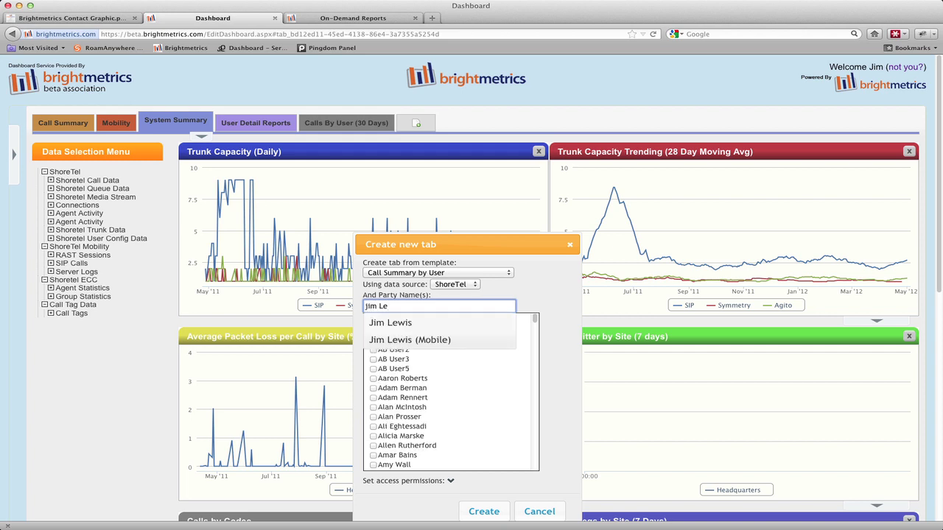
{"action": "key", "text": "Down"}
{"action": "key", "text": "Return"}
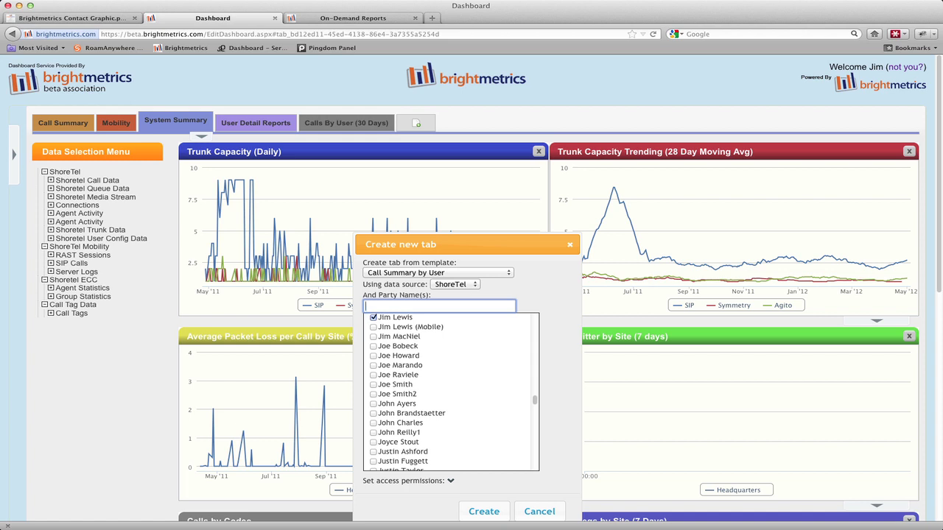
{"action": "type", "text": "Andrew"}
{"action": "key", "text": "Down"}
{"action": "key", "text": "Return"}
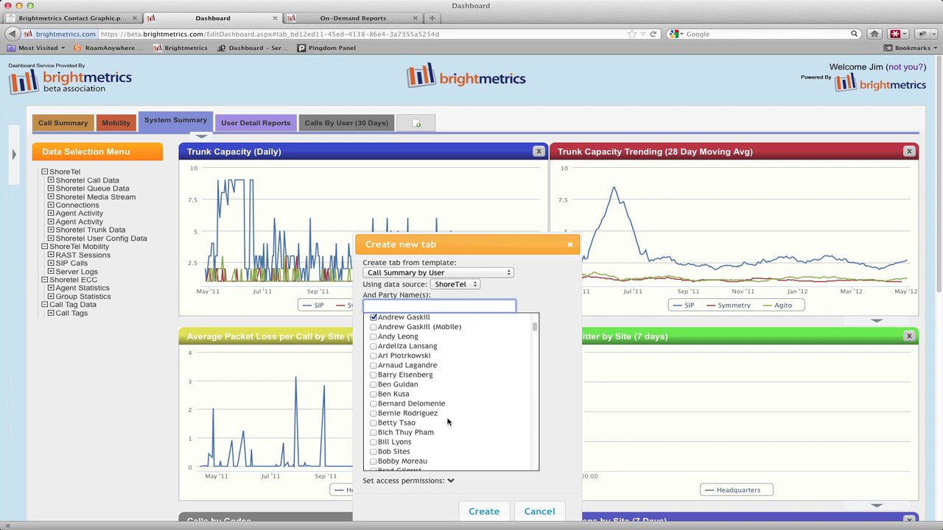
Expand the new tab's access permissions table to review its None/View/Modify/Share settings.
{"action": "left_click", "coordinate": [453, 483]}
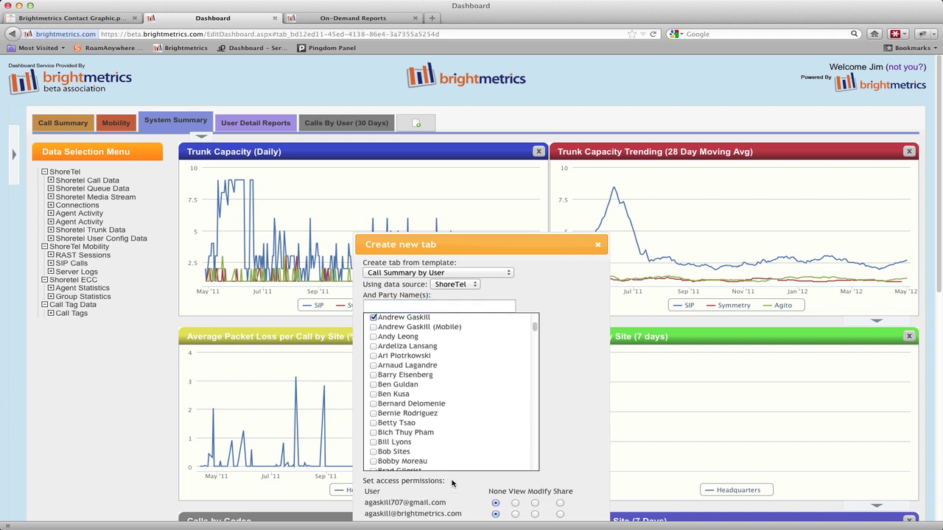
{"action": "scroll", "coordinate": [451, 480], "scroll_direction": "down", "scroll_amount": 2}
{"action": "scroll", "coordinate": [453, 483], "scroll_direction": "down", "scroll_amount": 3}
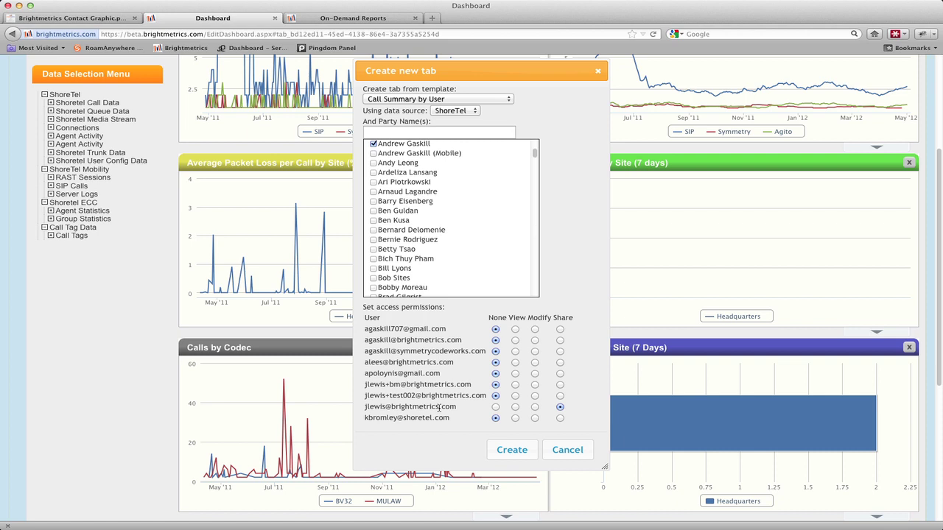
Create the two per-user Calls tabs and review each user's call charts.
{"action": "left_click", "coordinate": [507, 450]}
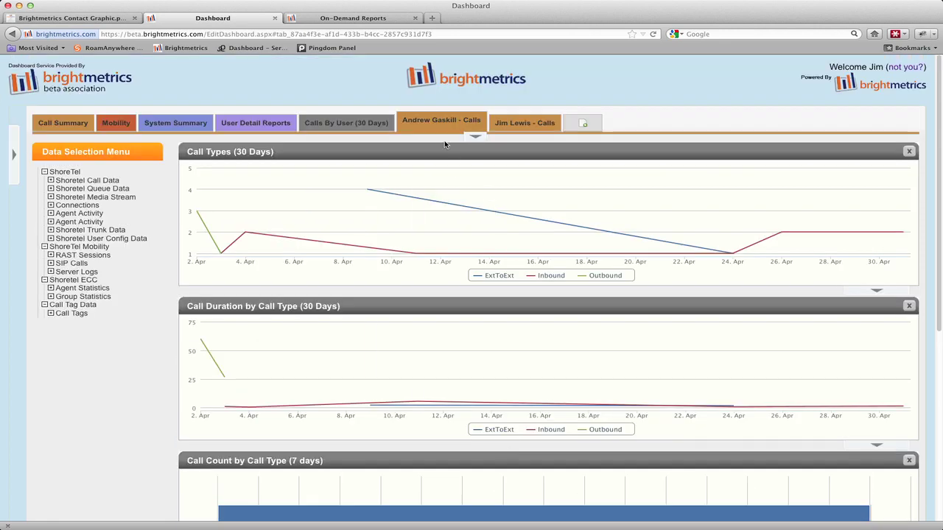
{"action": "left_click", "coordinate": [513, 125]}
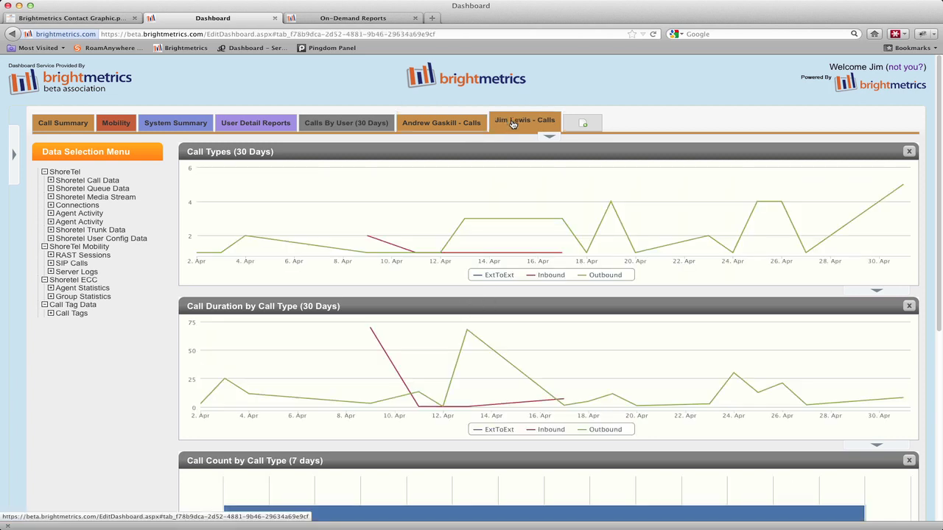
{"action": "left_click", "coordinate": [452, 123]}
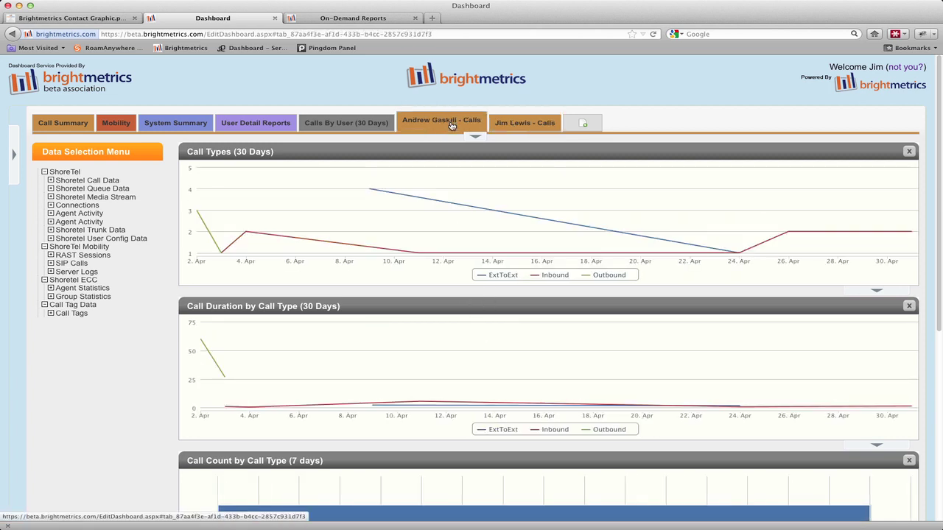
{"action": "scroll", "coordinate": [452, 125], "scroll_direction": "down", "scroll_amount": 2}
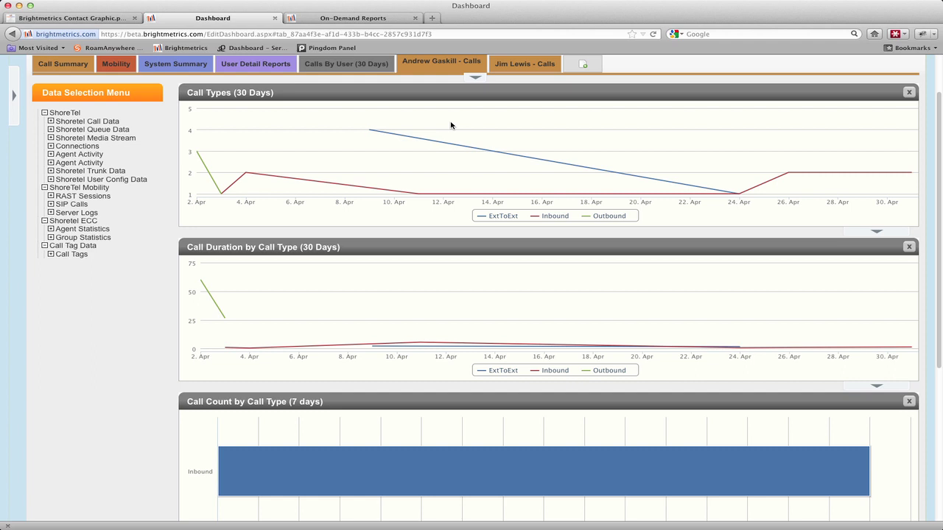
{"action": "scroll", "coordinate": [451, 125], "scroll_direction": "up", "scroll_amount": 1}
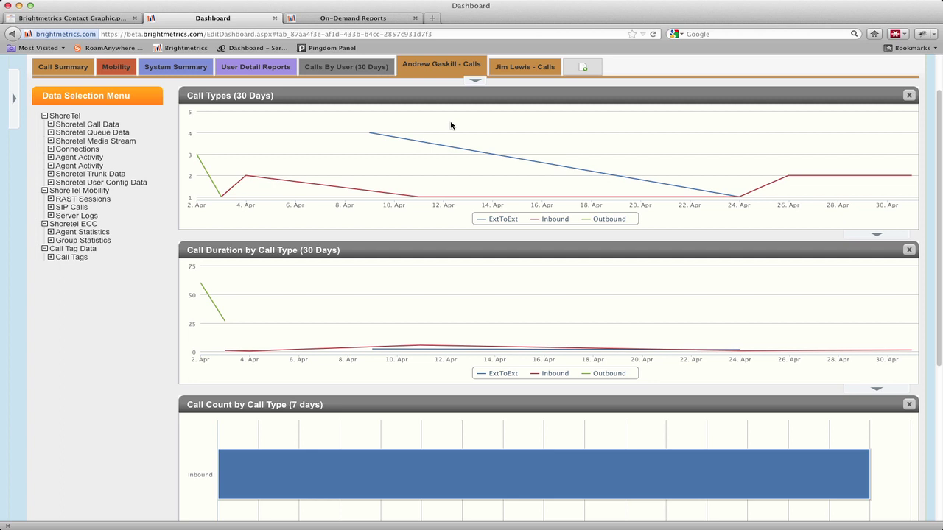
Create a Blank-template tab named 'Site A'.
{"action": "left_click", "coordinate": [581, 68]}
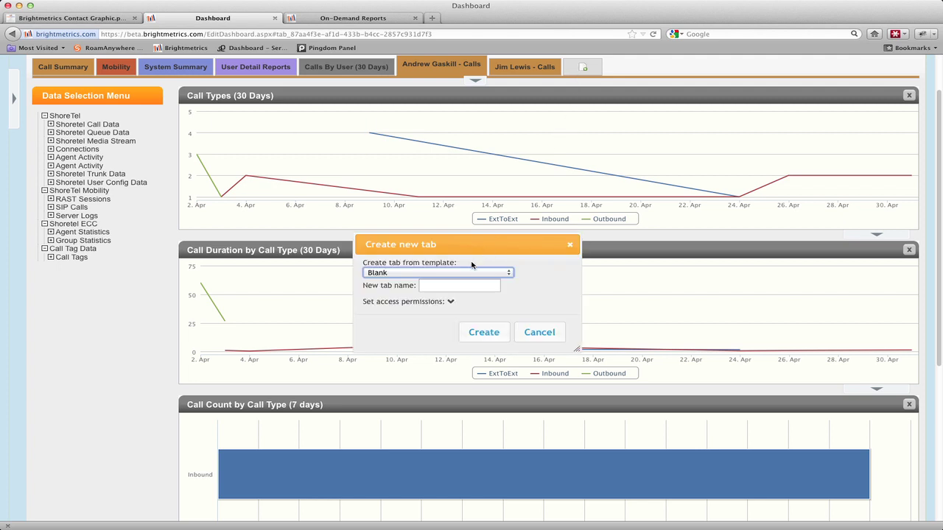
{"action": "left_click", "coordinate": [464, 289]}
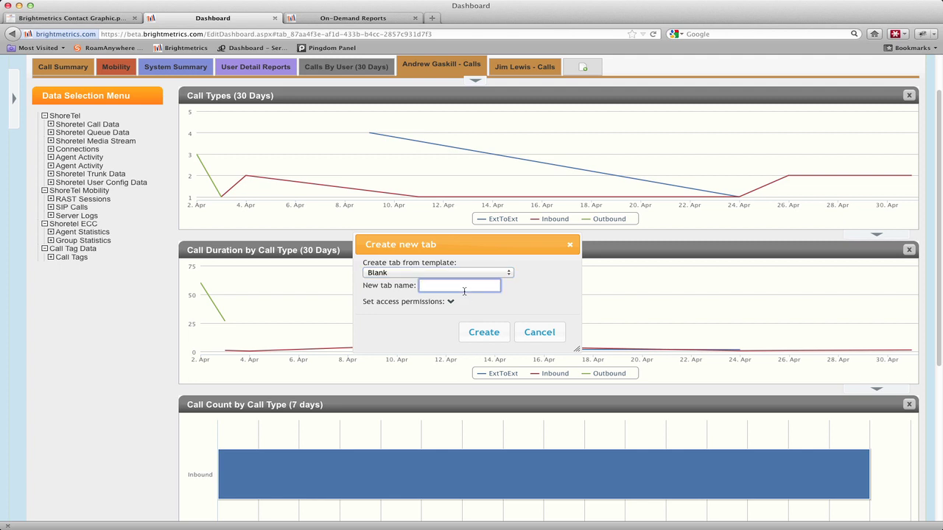
{"action": "type", "text": "Site A"}
{"action": "left_click", "coordinate": [476, 330]}
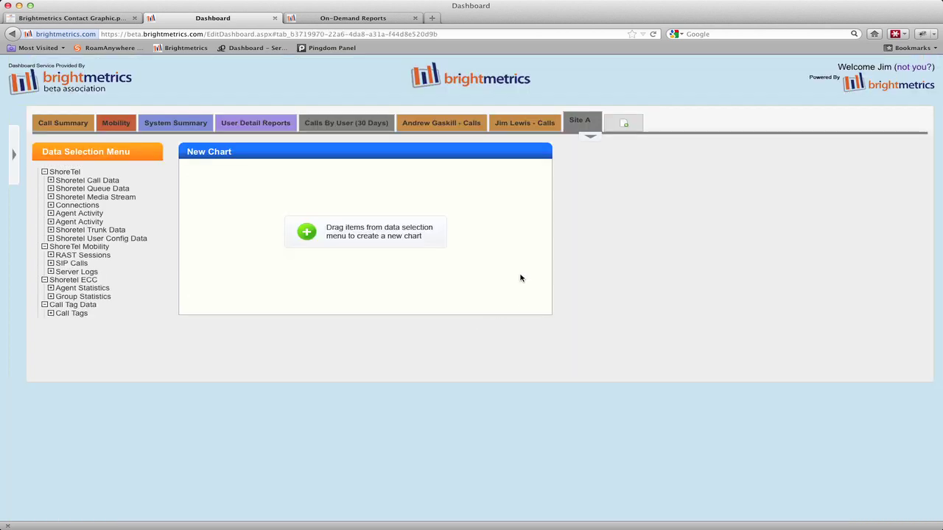
Shift the Site A tab left twice, then return it to the last position.
{"action": "left_click", "coordinate": [589, 137]}
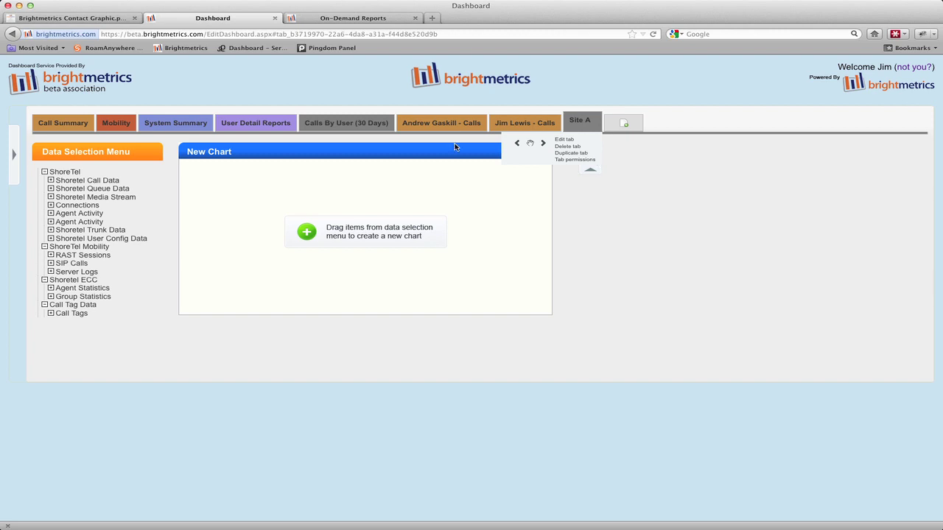
{"action": "left_click", "coordinate": [73, 120]}
{"action": "left_click", "coordinate": [516, 144]}
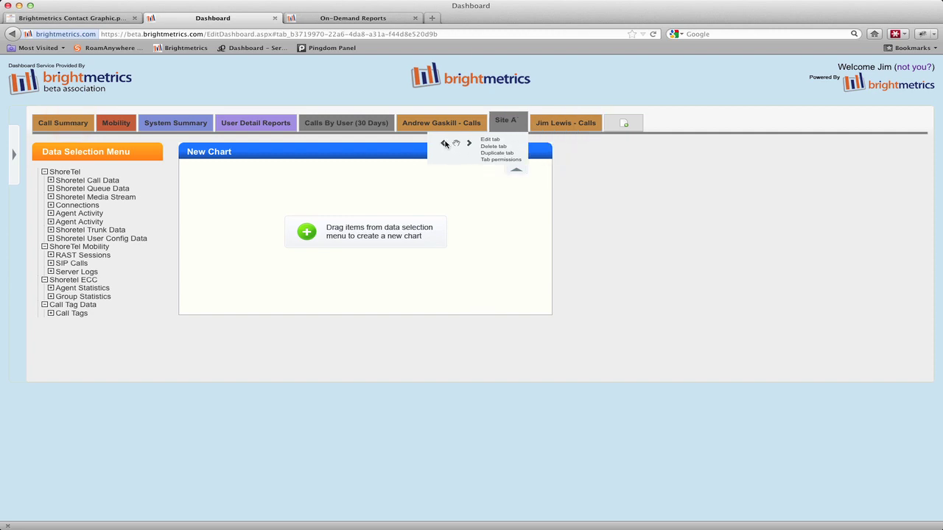
{"action": "left_click", "coordinate": [443, 144]}
{"action": "left_click", "coordinate": [376, 144]}
{"action": "left_click", "coordinate": [467, 143]}
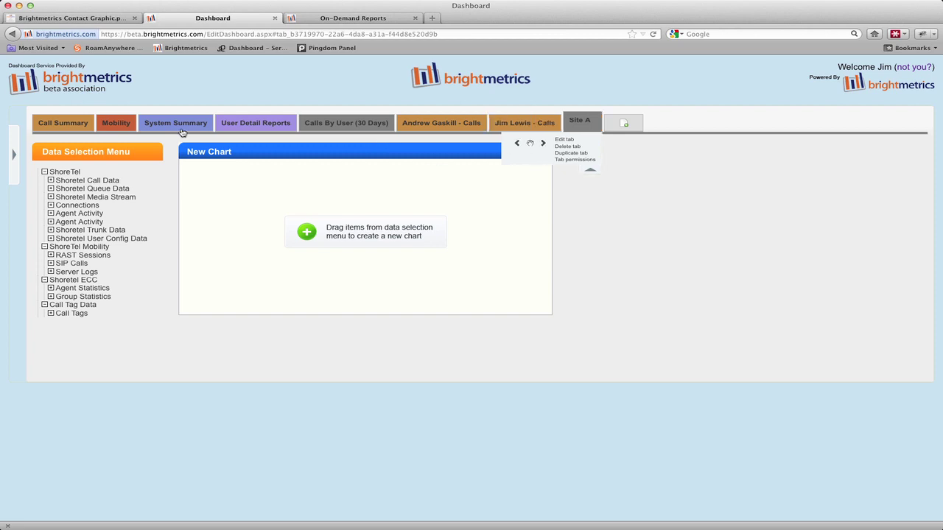
{"action": "left_click", "coordinate": [576, 159]}
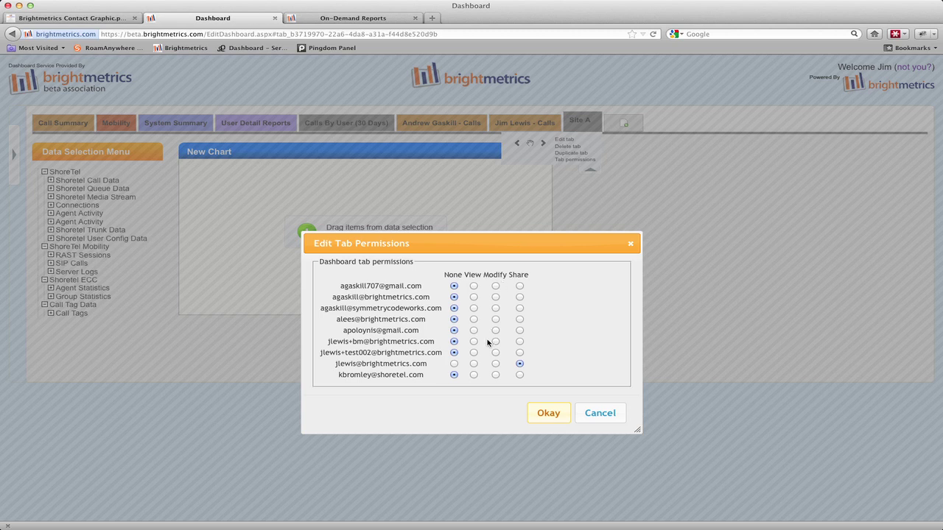
{"action": "left_click", "coordinate": [454, 365]}
{"action": "left_click", "coordinate": [597, 415]}
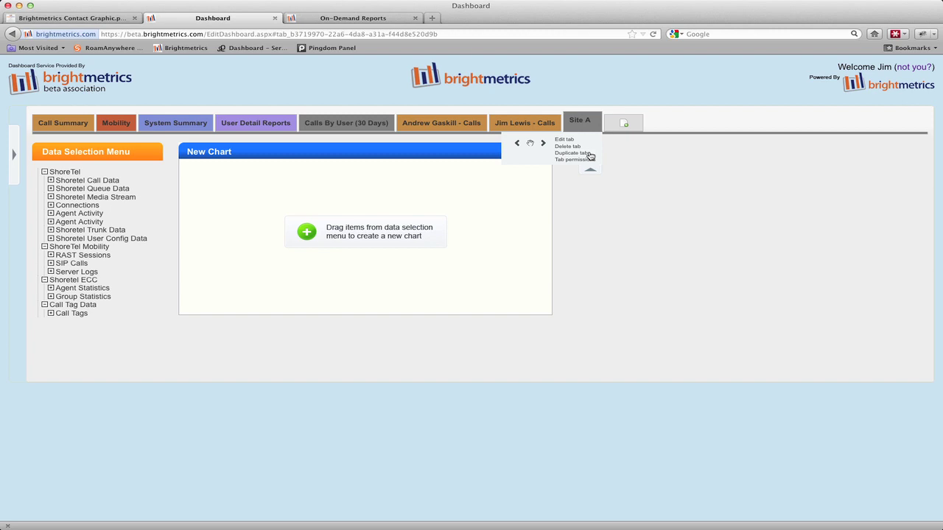
Change the Site A tab colour from #7f7f7f to light green #8cdc89.
{"action": "left_click", "coordinate": [566, 139]}
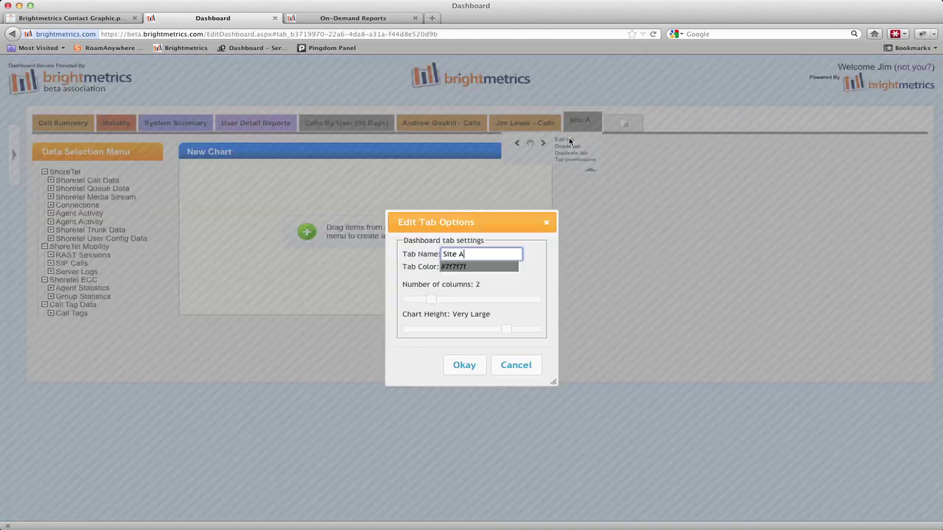
{"action": "left_click", "coordinate": [475, 267]}
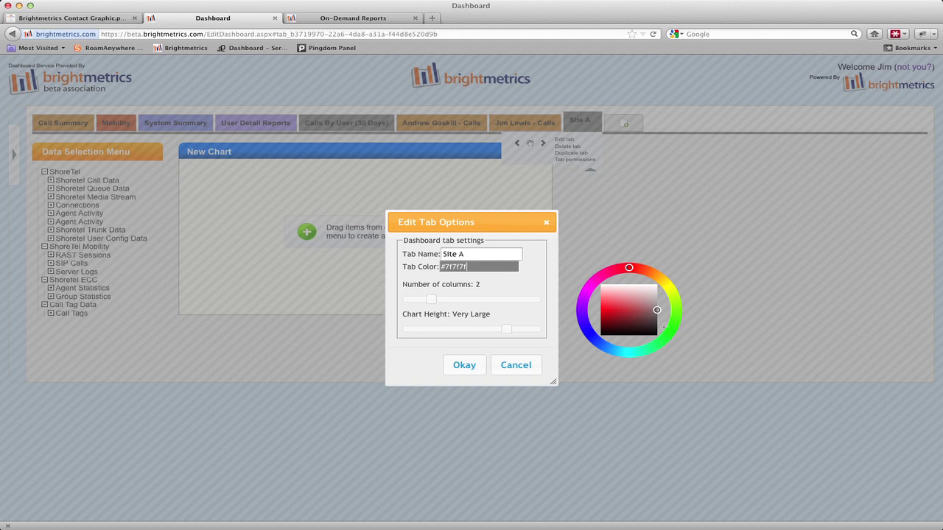
{"action": "left_click", "coordinate": [672, 330]}
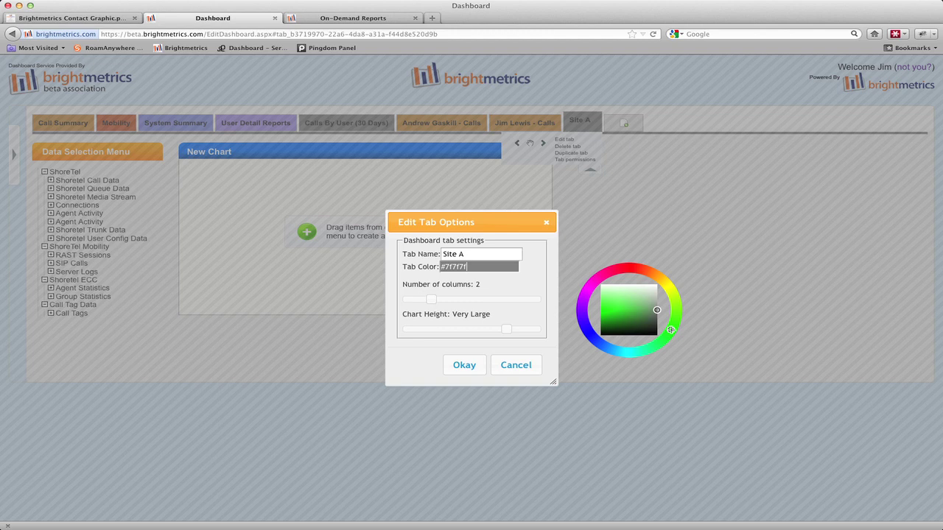
{"action": "left_click", "coordinate": [628, 311]}
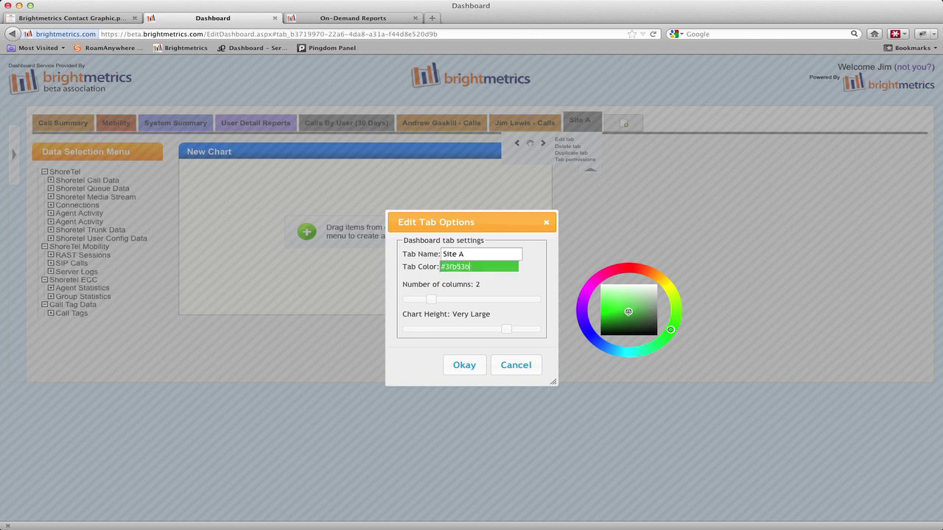
{"action": "left_click_drag", "start_coordinate": [628, 310], "coordinate": [626, 299]}
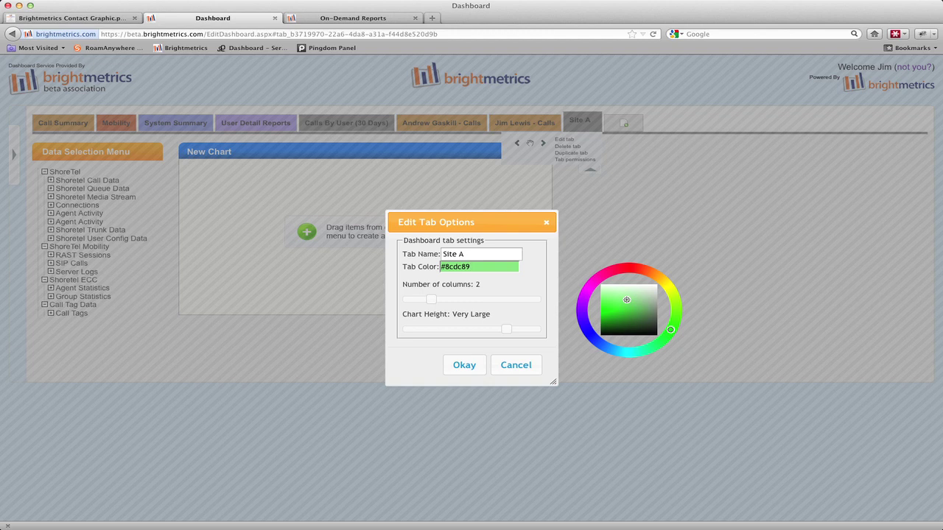
Set Site A to 1 column with Very Large chart height and apply the options.
{"action": "left_click", "coordinate": [617, 249]}
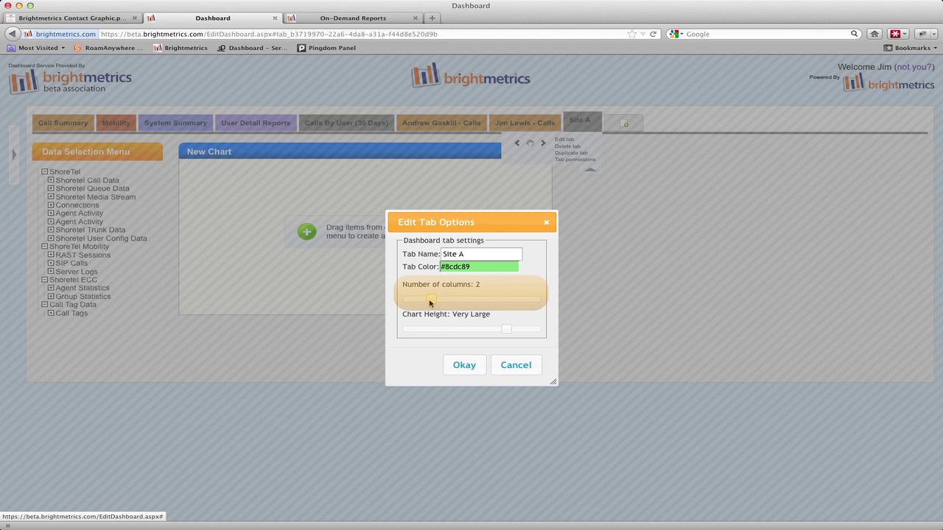
{"action": "left_click_drag", "start_coordinate": [430, 302], "coordinate": [415, 300]}
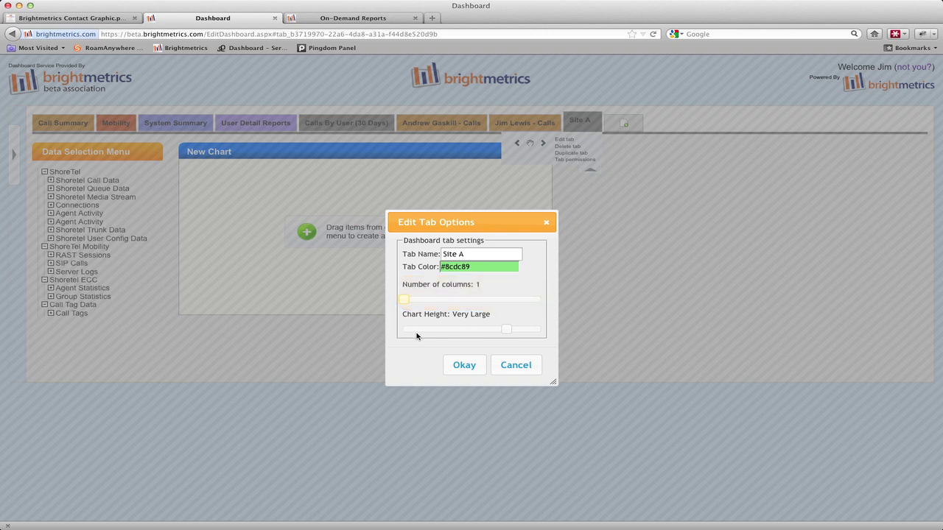
{"action": "left_click", "coordinate": [507, 332]}
{"action": "left_click", "coordinate": [464, 366]}
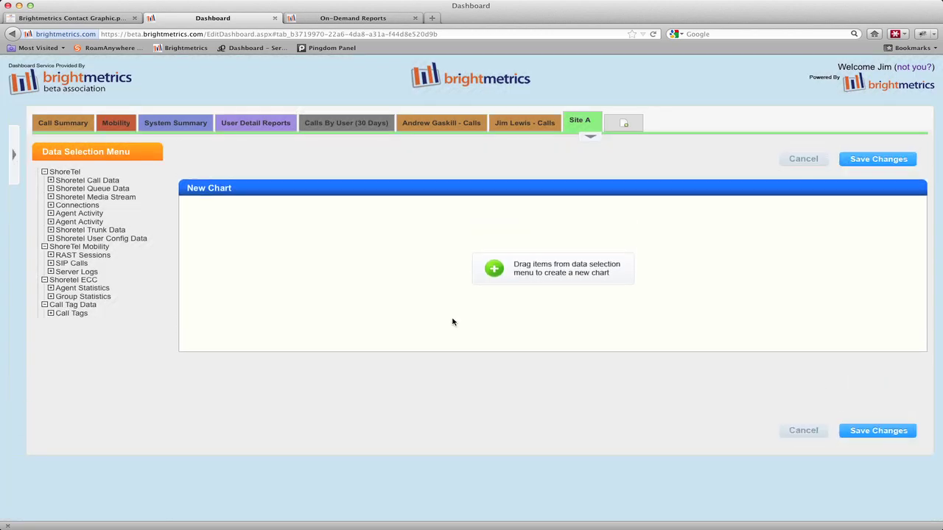